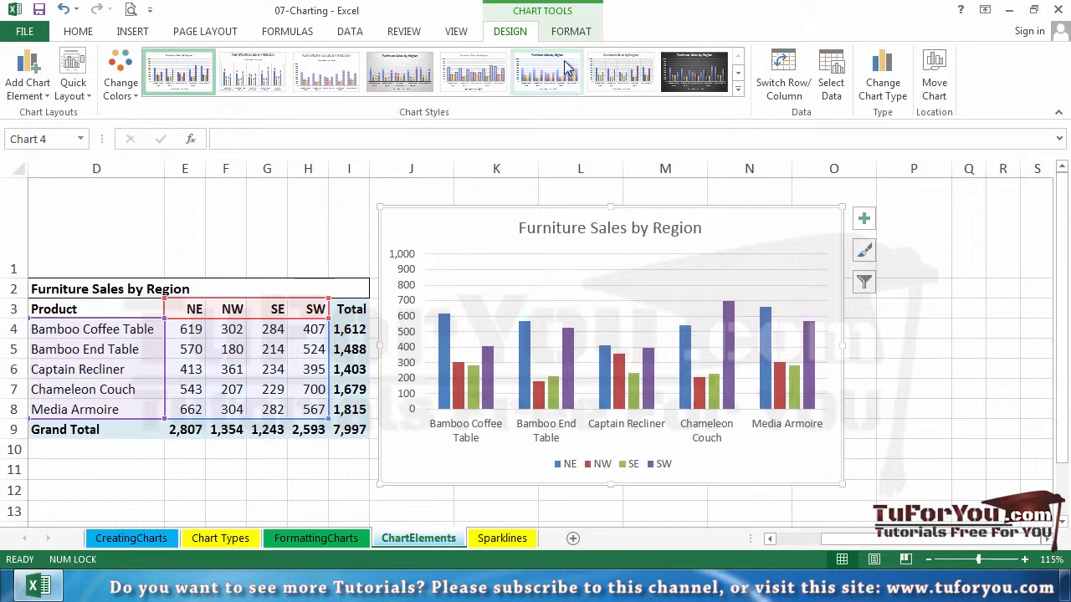
- Select the chart's plot area, then cycle the selection through the legend, axes, gridlines and other elements back to the chart area
click(575, 34)
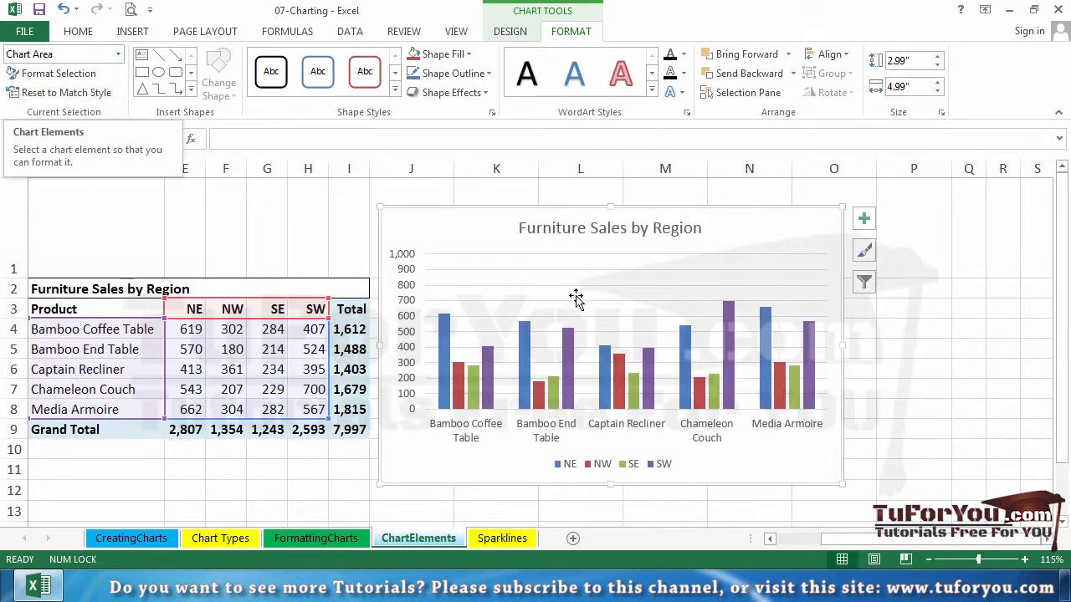
click(602, 290)
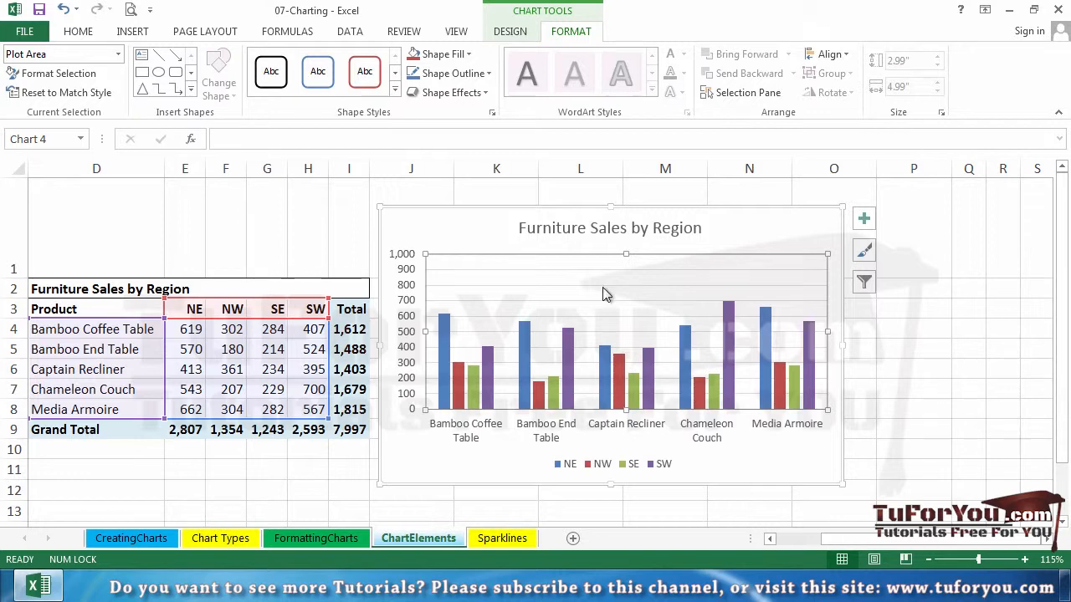
key(Up)
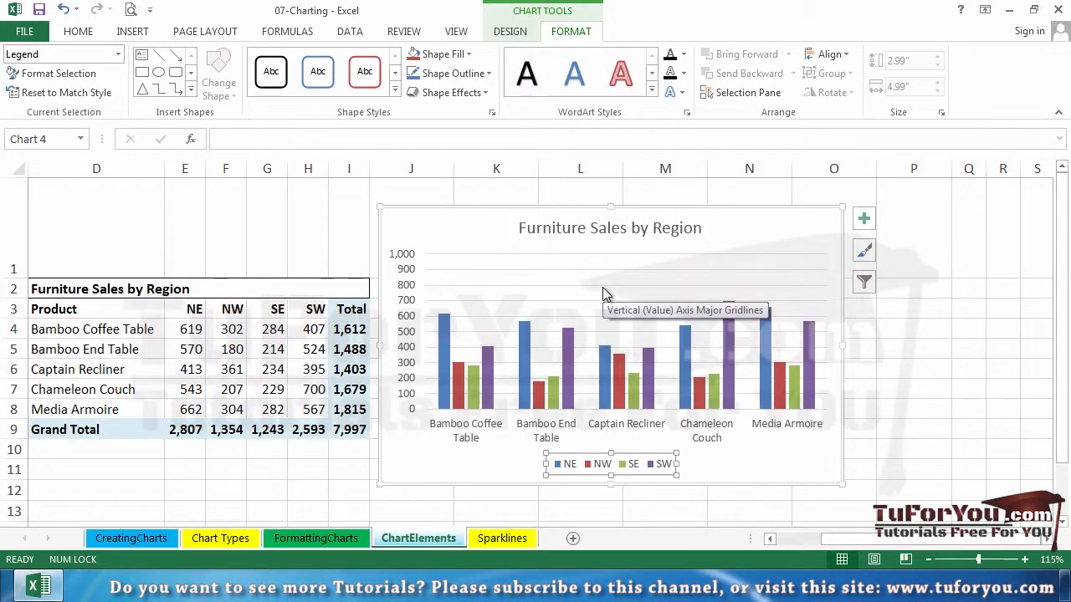
key(Up)
key(Up)
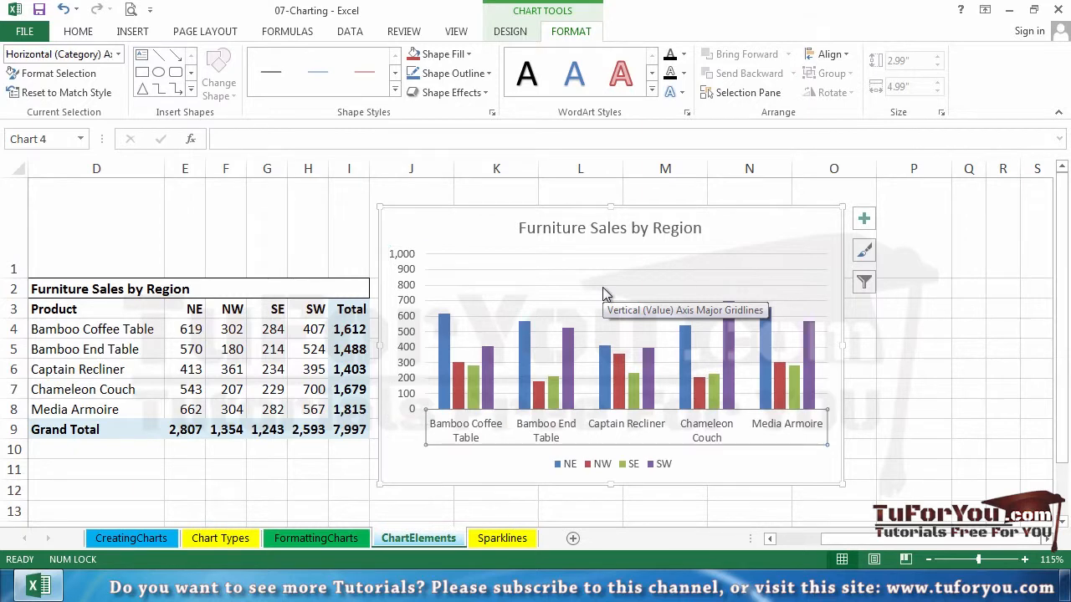
key(Up)
key(Up)
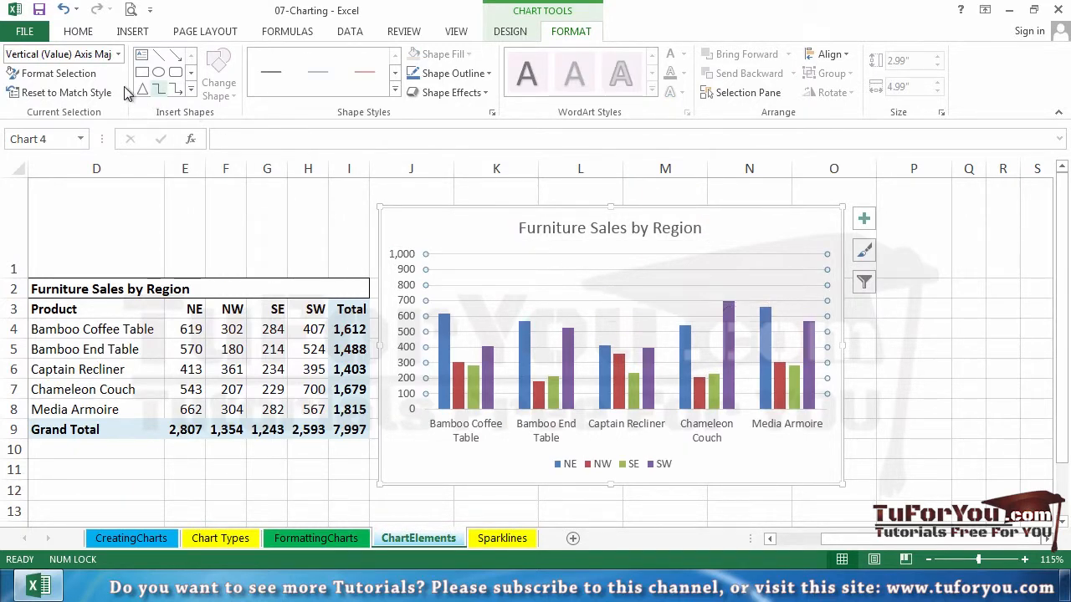
key(Up)
key(Up)
key(Up)
key(Up)
key(Up)
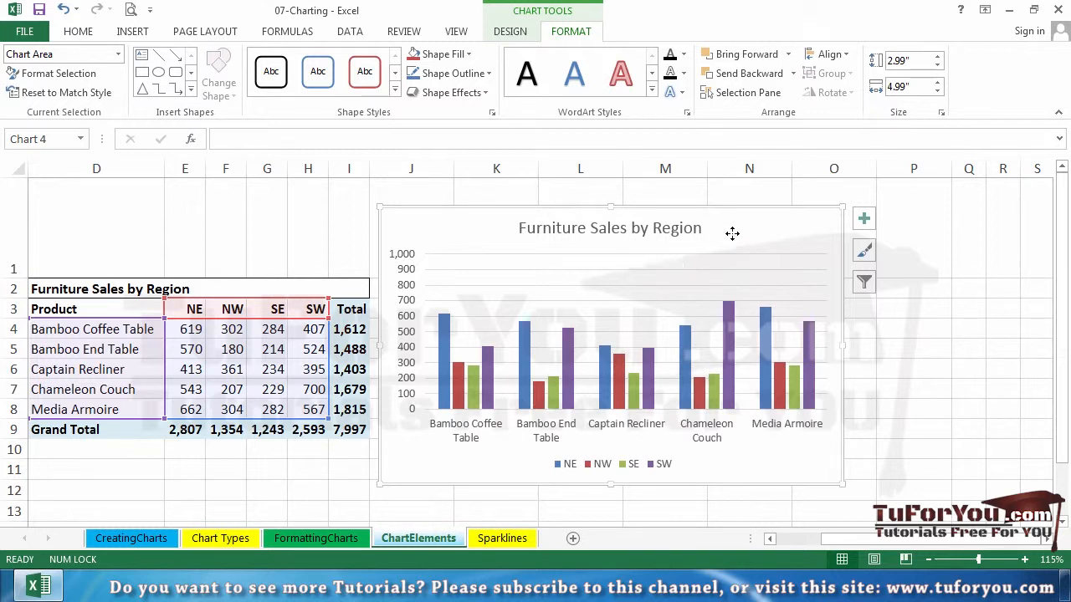
- Set the line width of the chart's vertical axis major gridlines to 2 pt and close the formatting pane
right_click(706, 285)
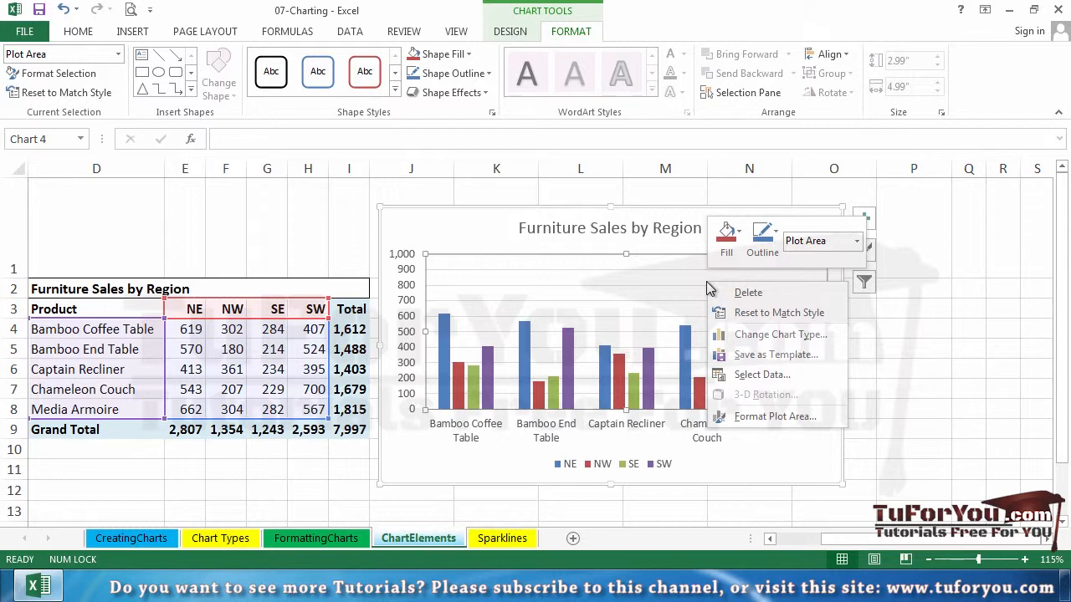
click(649, 300)
right_click(649, 300)
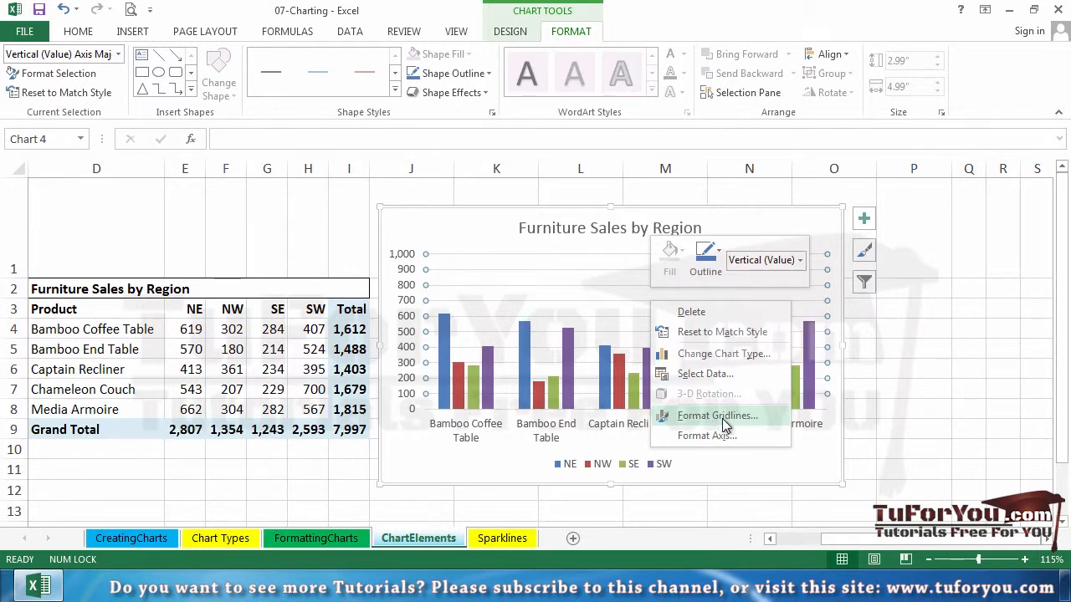
click(769, 422)
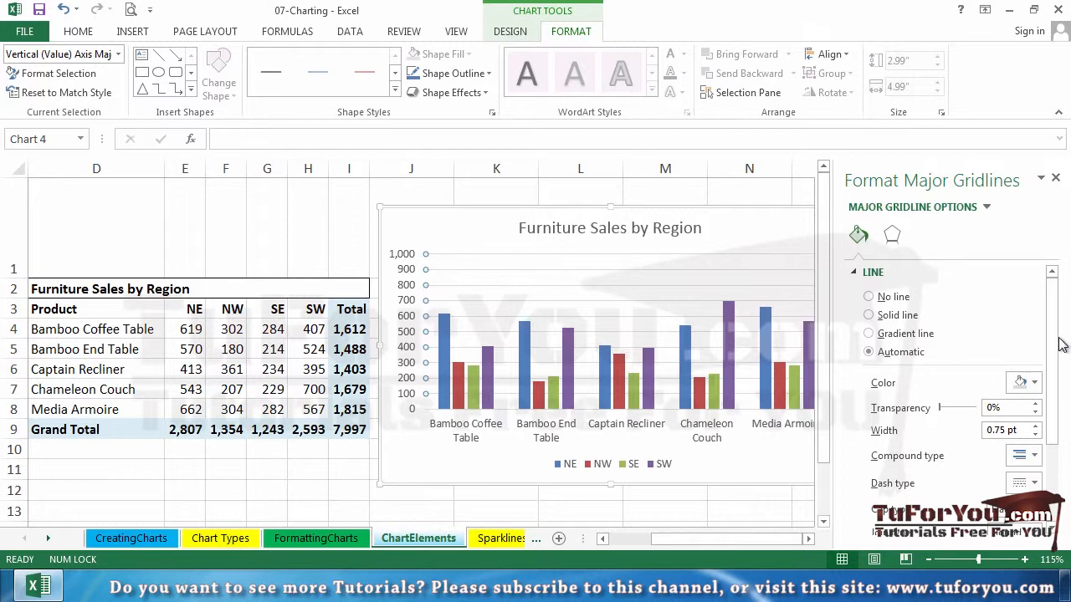
scroll(1054, 337, down, 3)
scroll(1048, 414, down, 1)
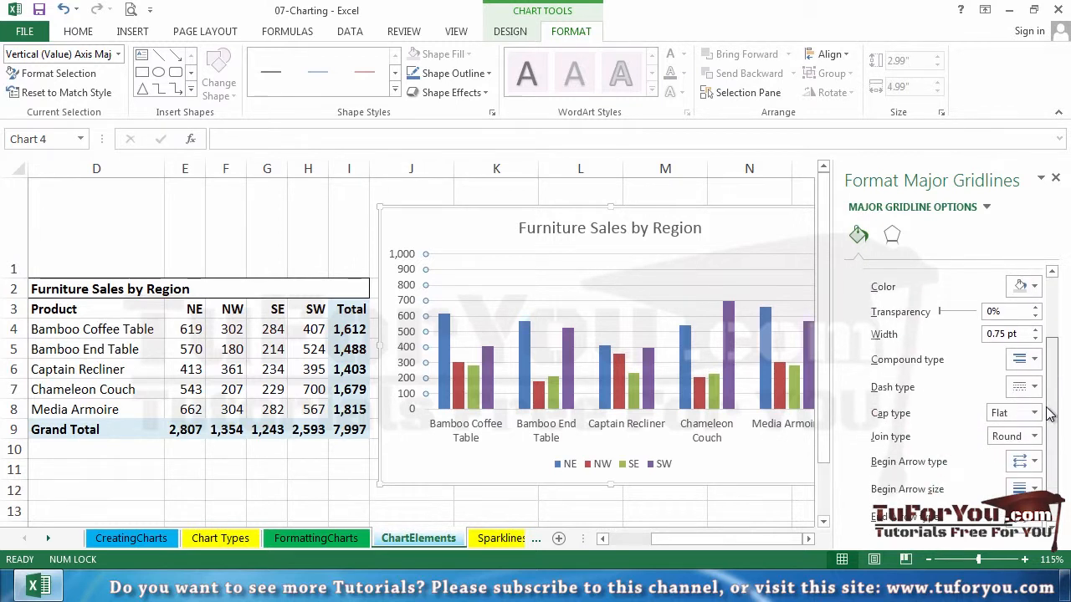
drag(1050, 414, 1054, 373)
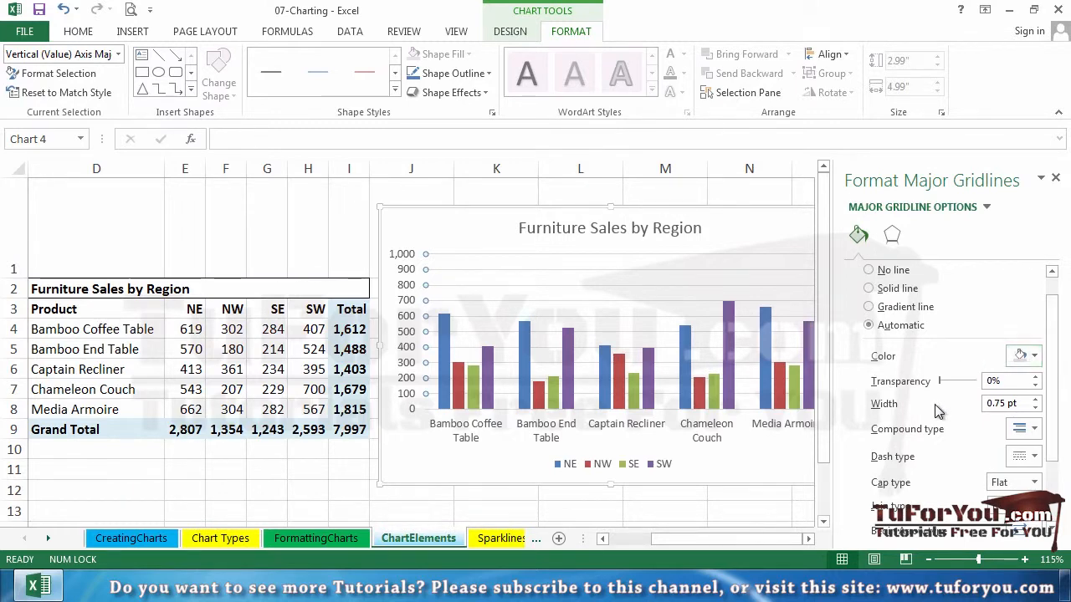
click(1036, 400)
click(1035, 400)
click(1035, 400)
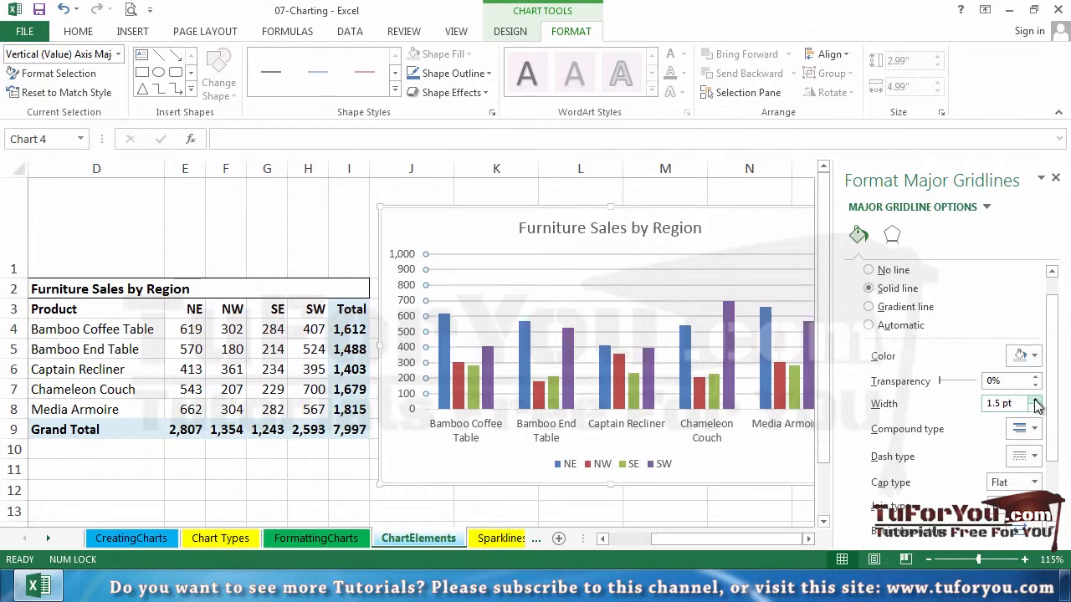
click(1036, 400)
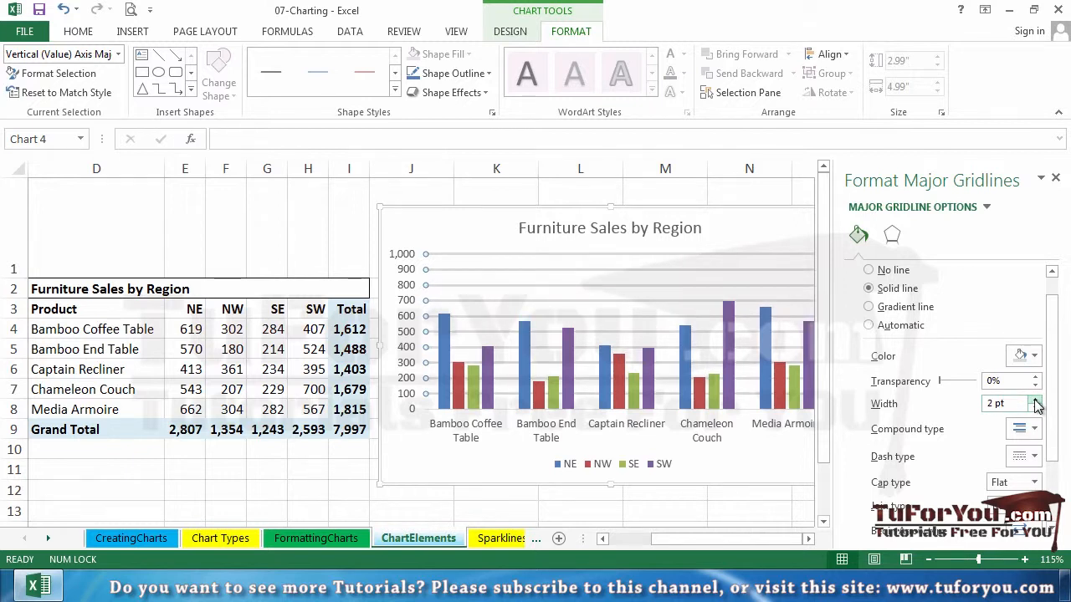
click(1035, 400)
click(1036, 399)
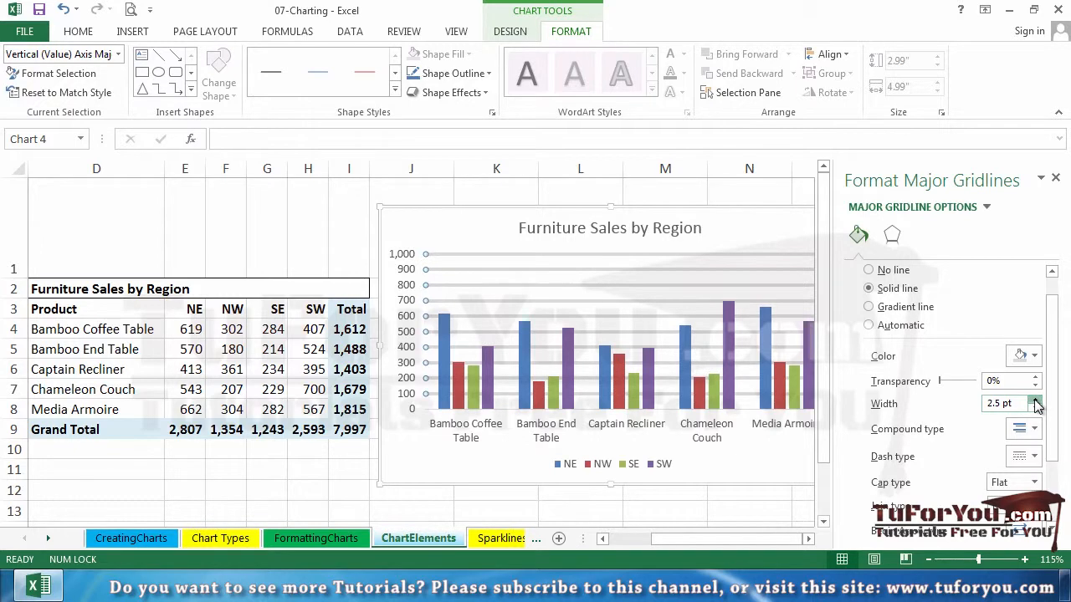
click(1035, 400)
click(1035, 409)
click(1036, 410)
click(1035, 410)
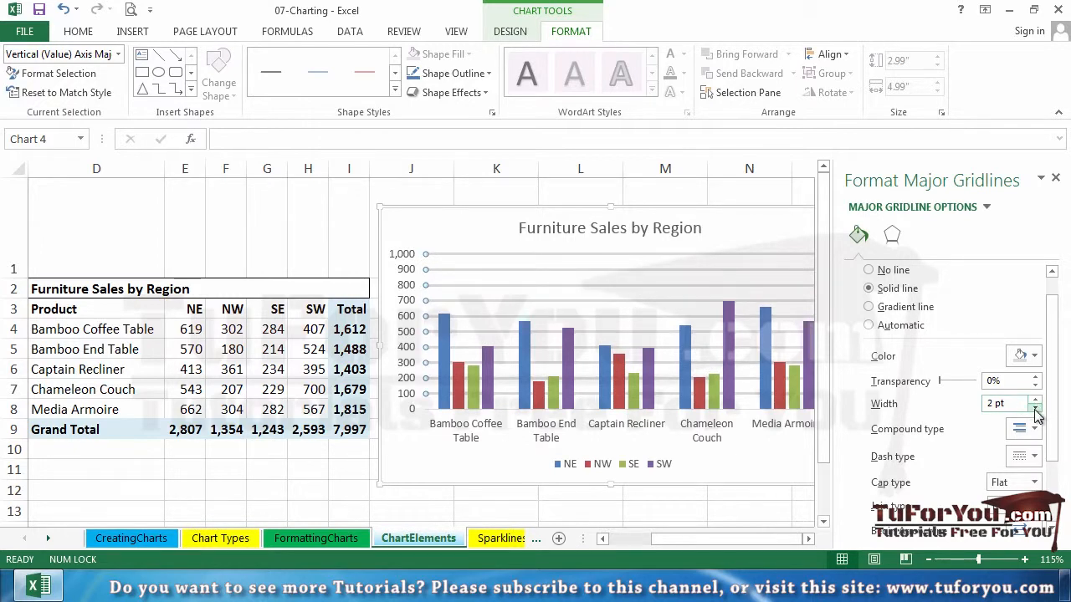
click(1055, 178)
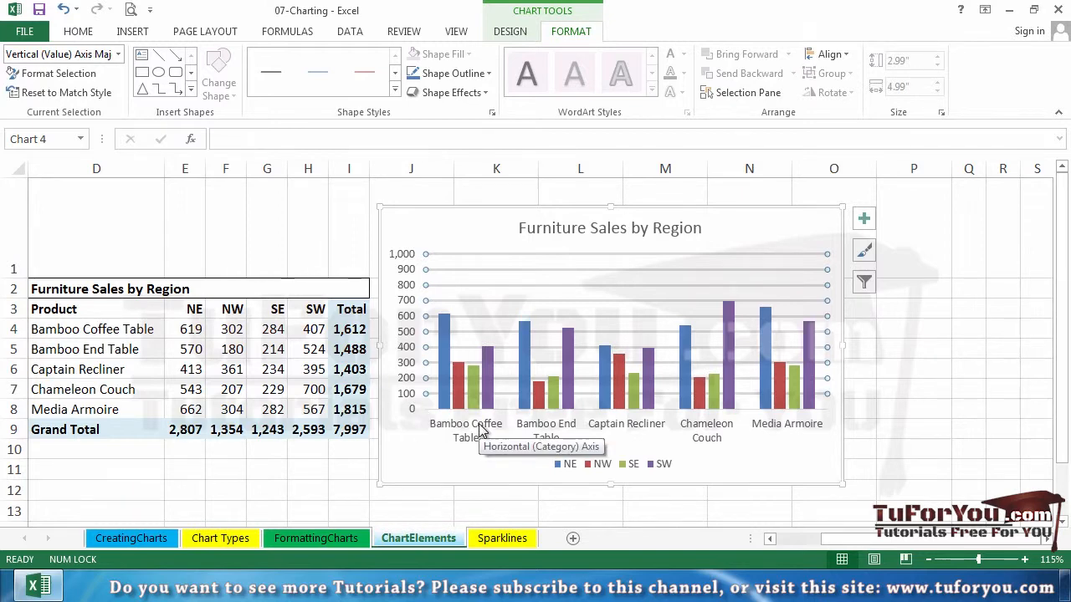
- Reset the vertical axis maximum bound to its automatic value and close the axis formatting pane
right_click(405, 286)
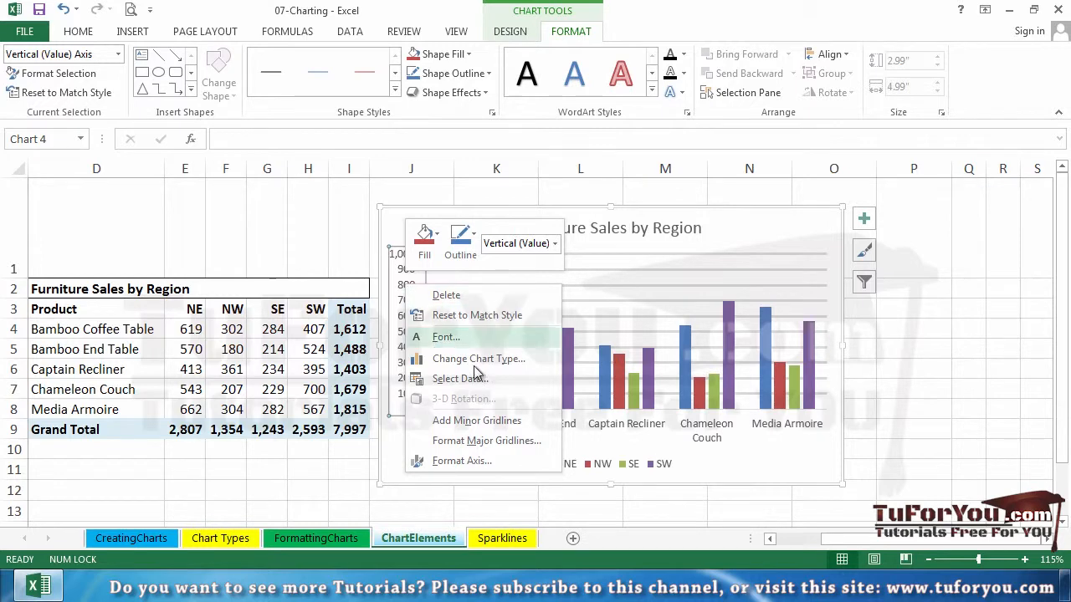
click(491, 461)
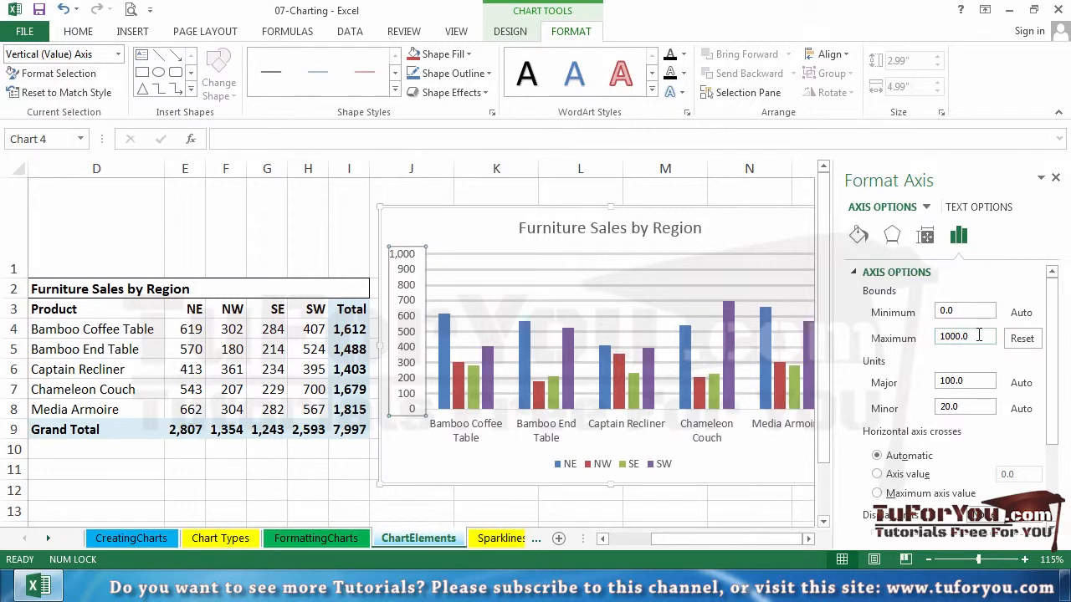
click(1021, 338)
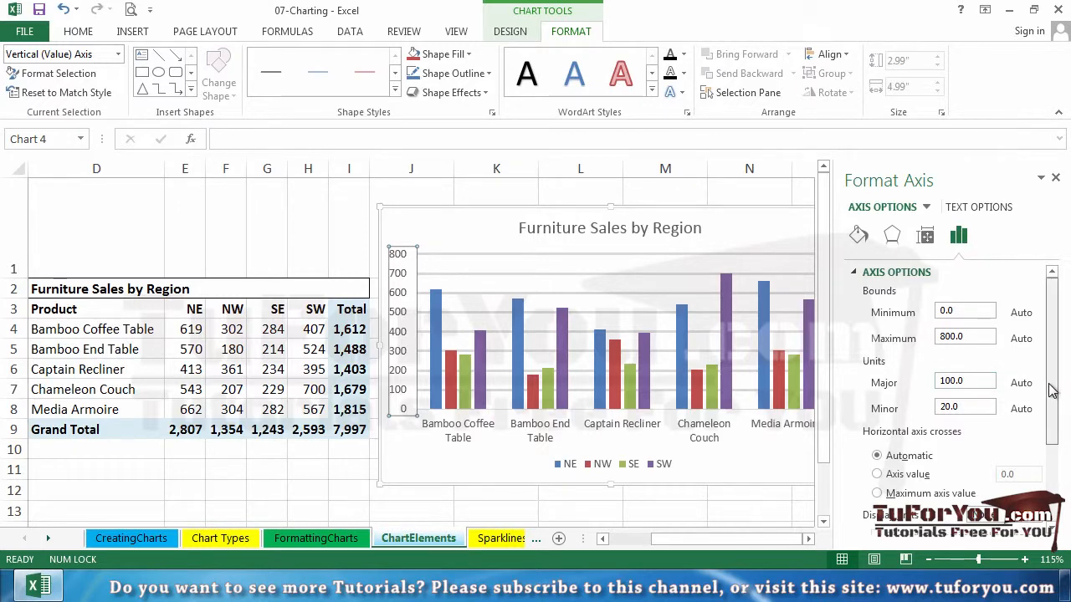
drag(1052, 391, 1048, 473)
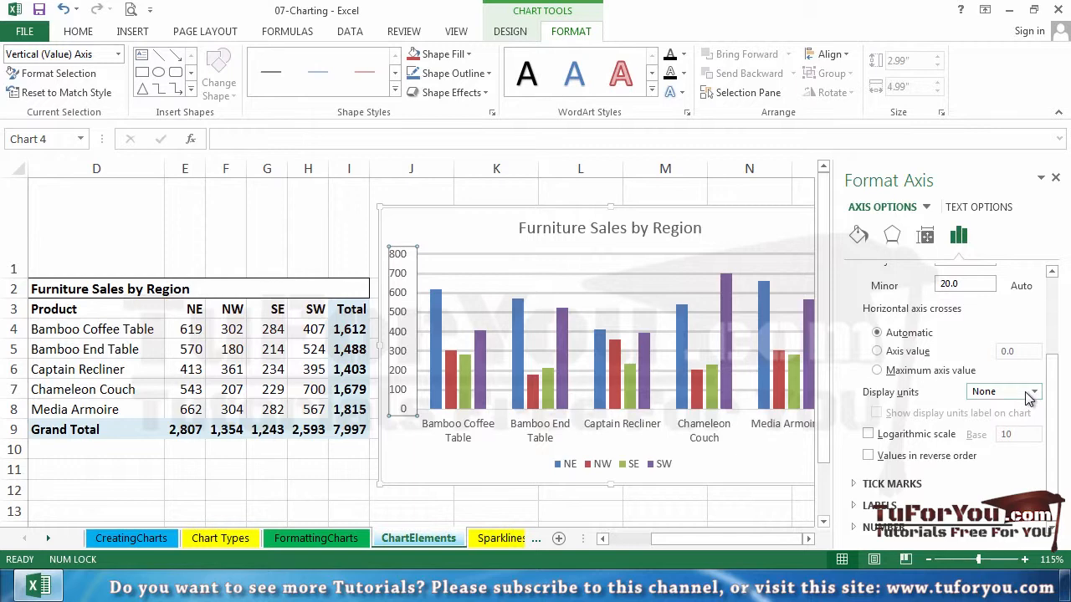
click(1056, 180)
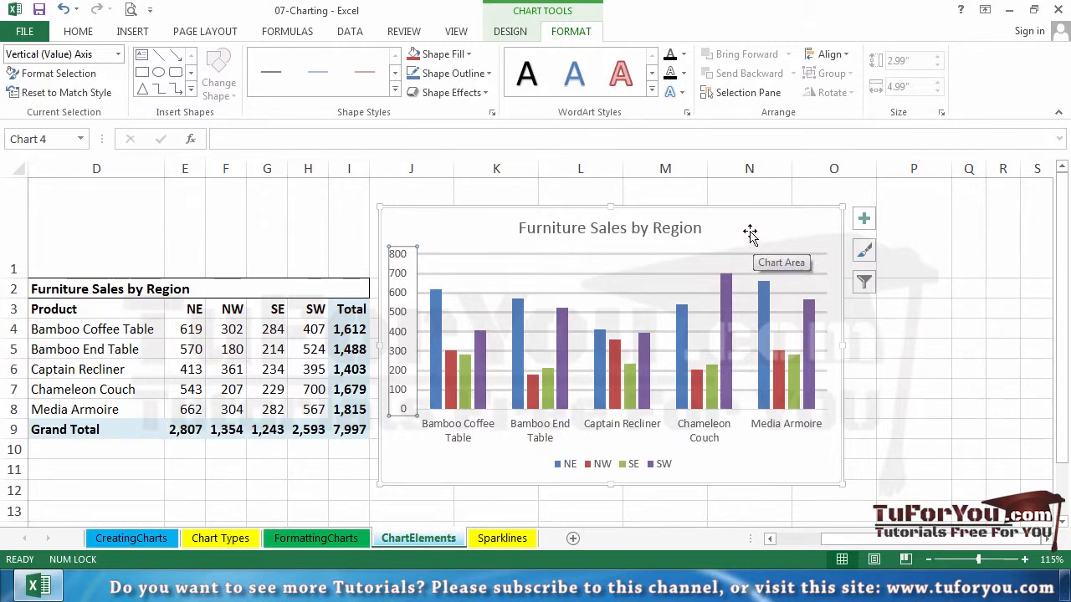
- Review the fill and border formatting options of the chart area and close the formatting pane
right_click(750, 231)
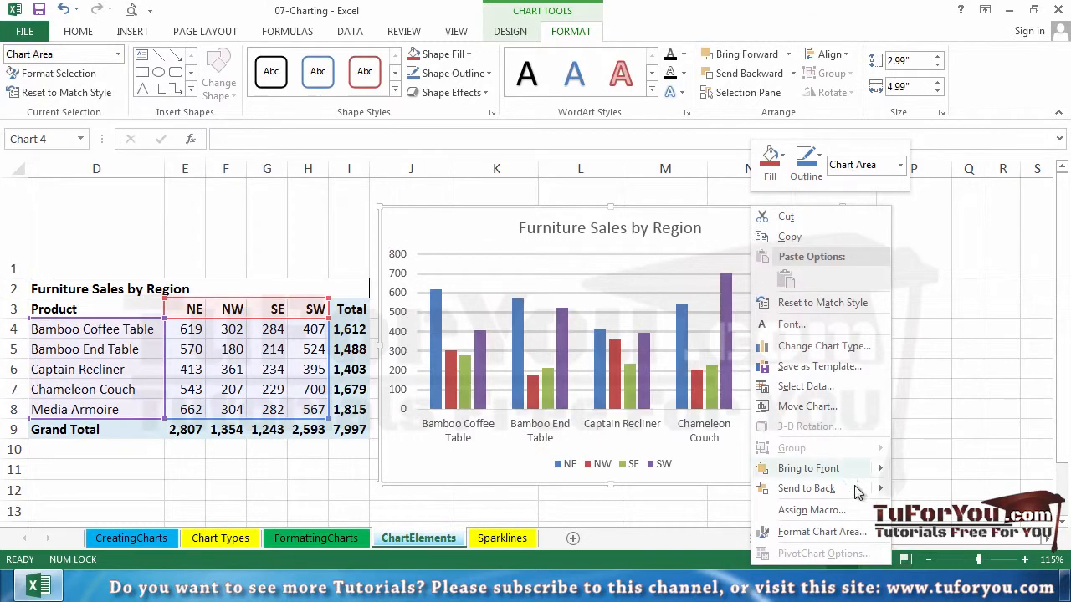
click(820, 532)
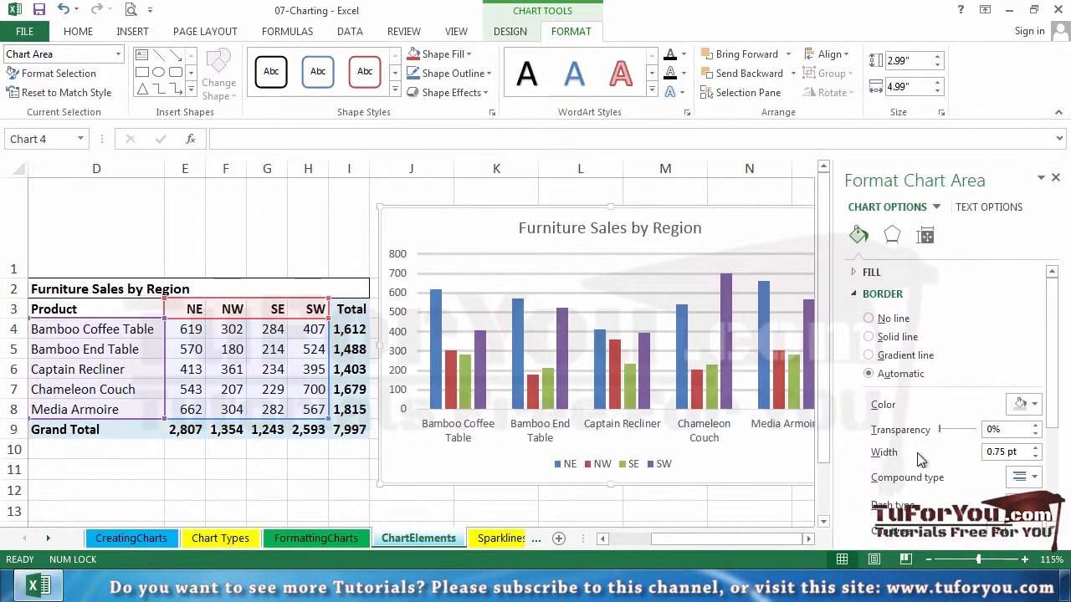
mouse_move(1050, 323)
mouse_down()
mouse_move(1049, 402)
mouse_move(1051, 309)
mouse_up()
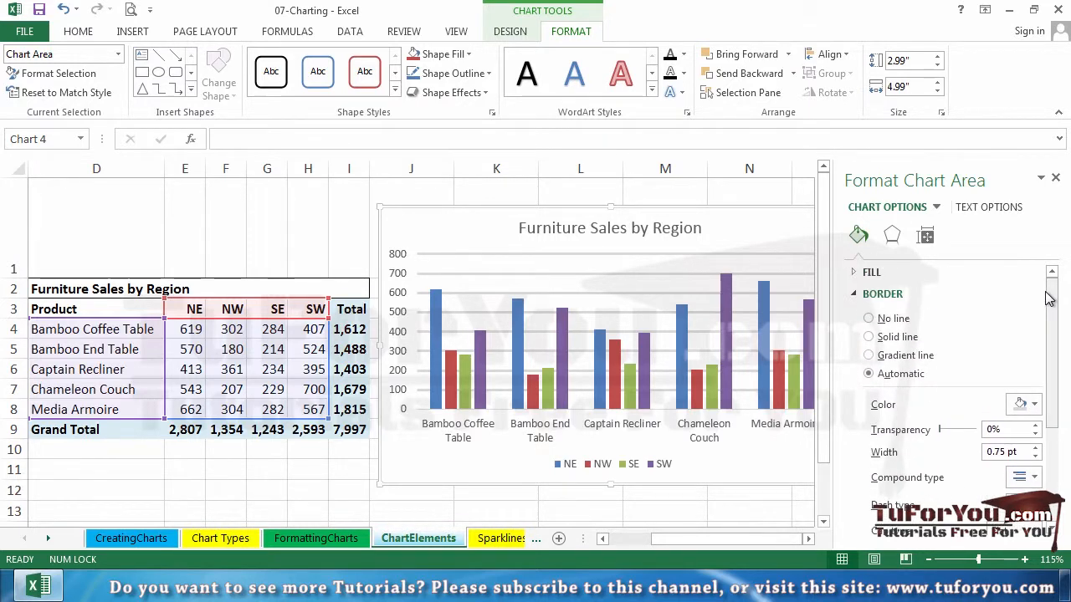
click(1054, 178)
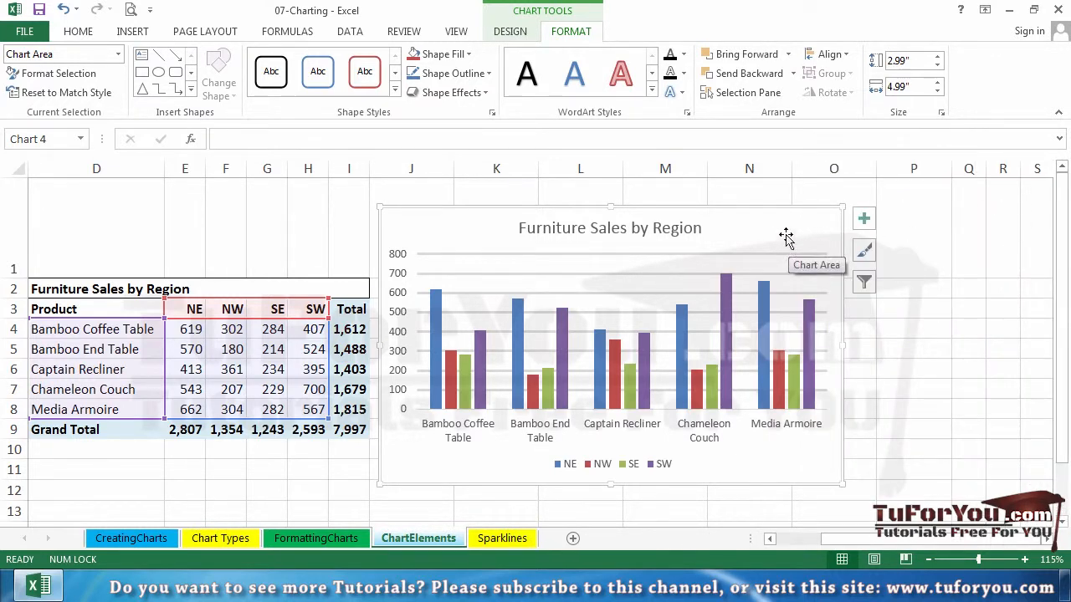
- Add data labels to the furniture sales chart at the Outside End position
click(865, 222)
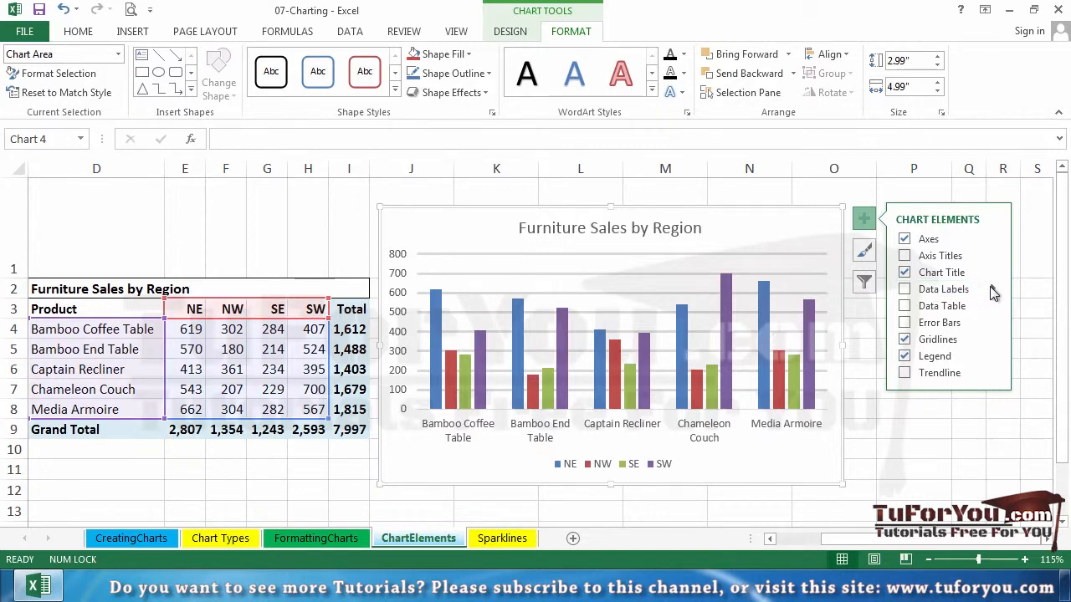
click(992, 289)
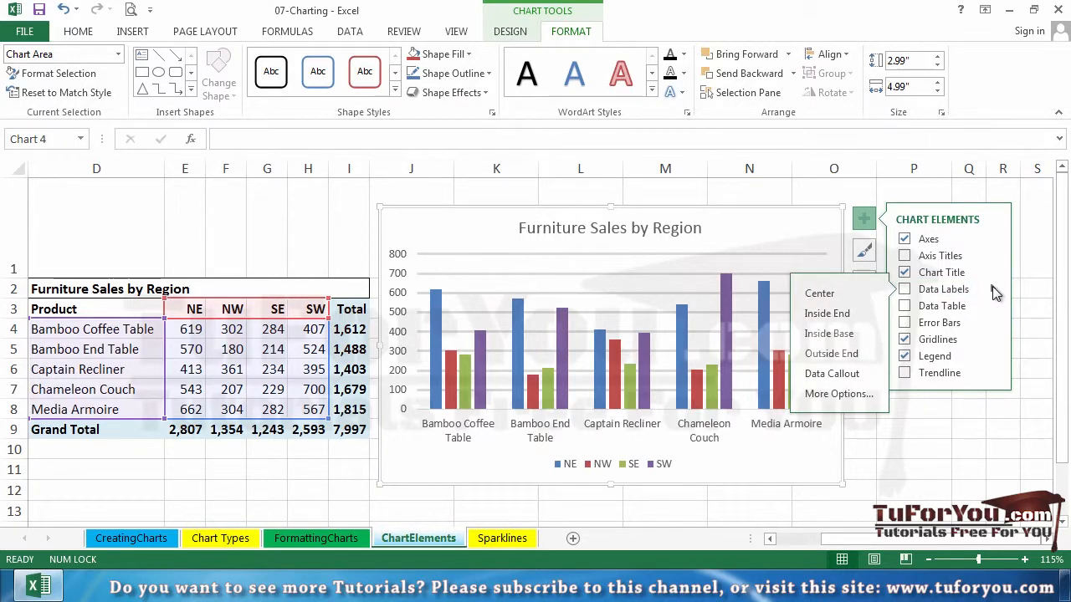
click(850, 357)
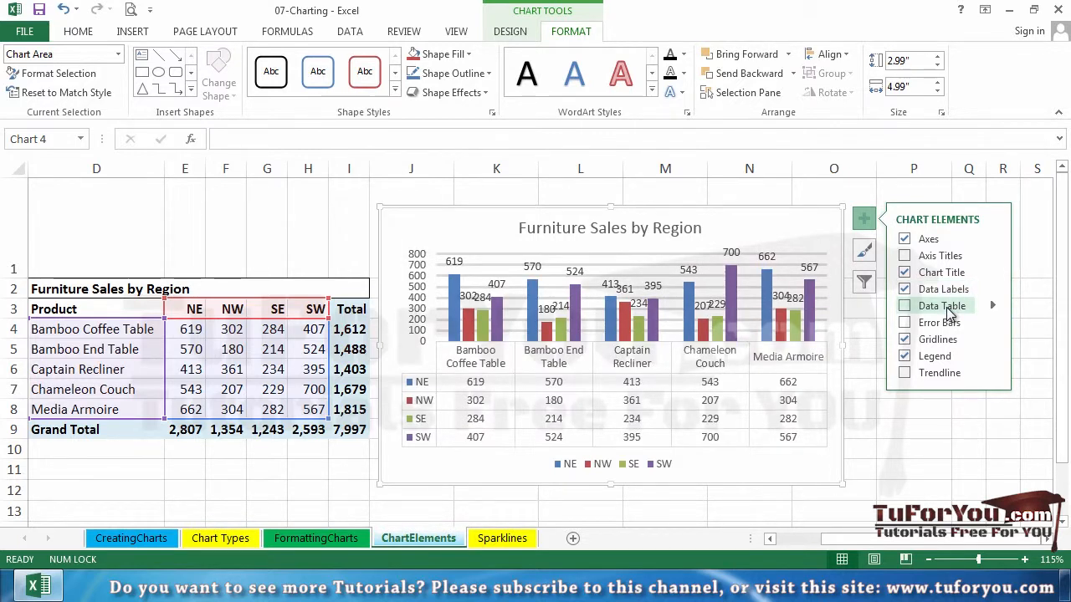
- Add axis titles to the chart and remove them again, keeping the data labels on
click(960, 266)
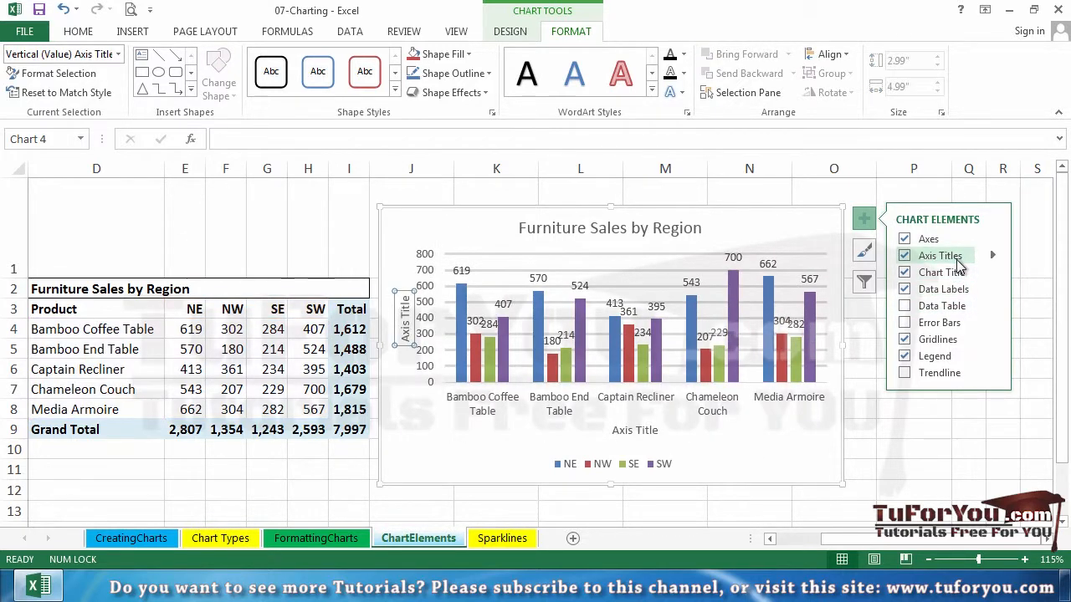
click(905, 257)
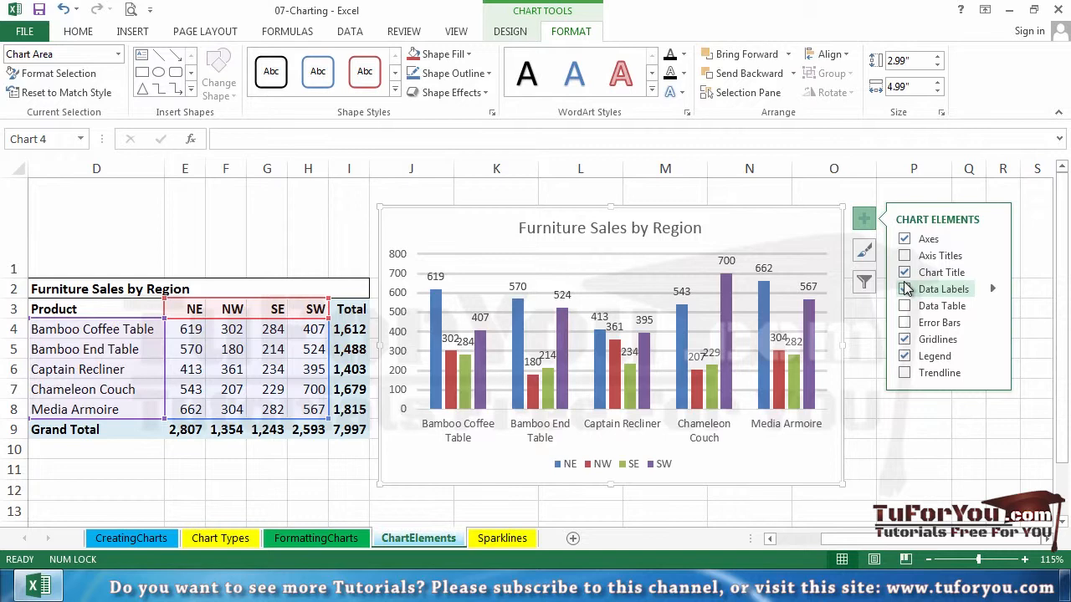
click(905, 288)
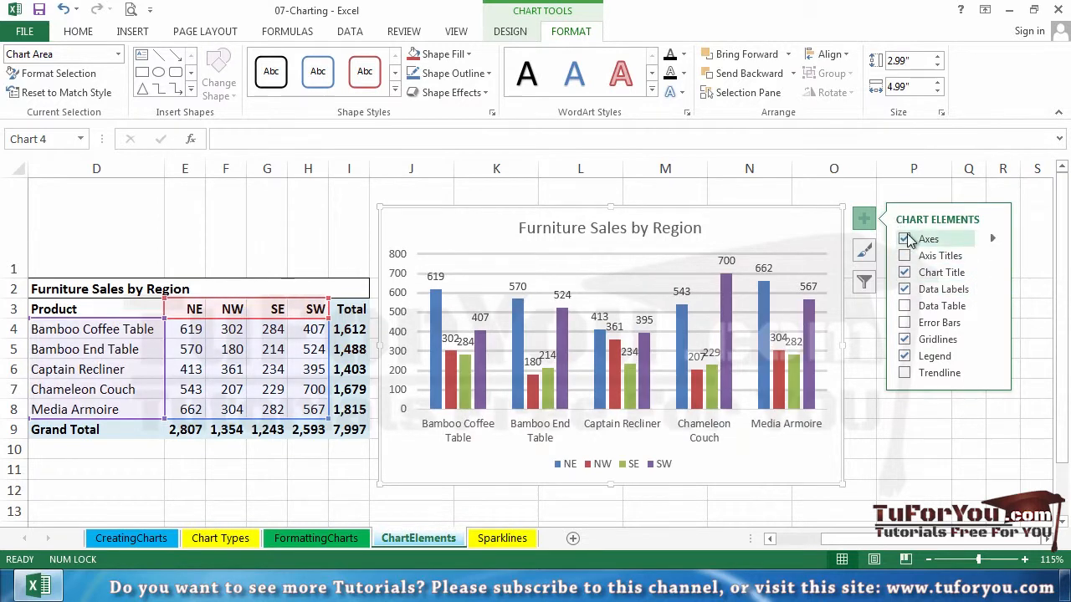
- Turn the chart's gridlines off, and enable the Primary Minor Horizontal and Primary Major Horizontal gridlines
click(904, 339)
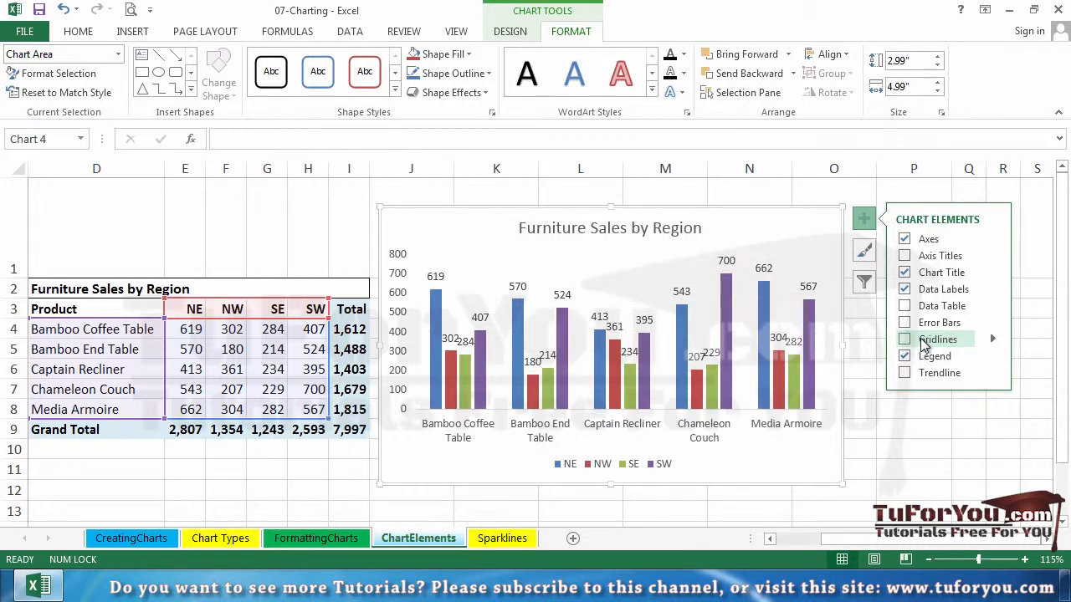
click(992, 339)
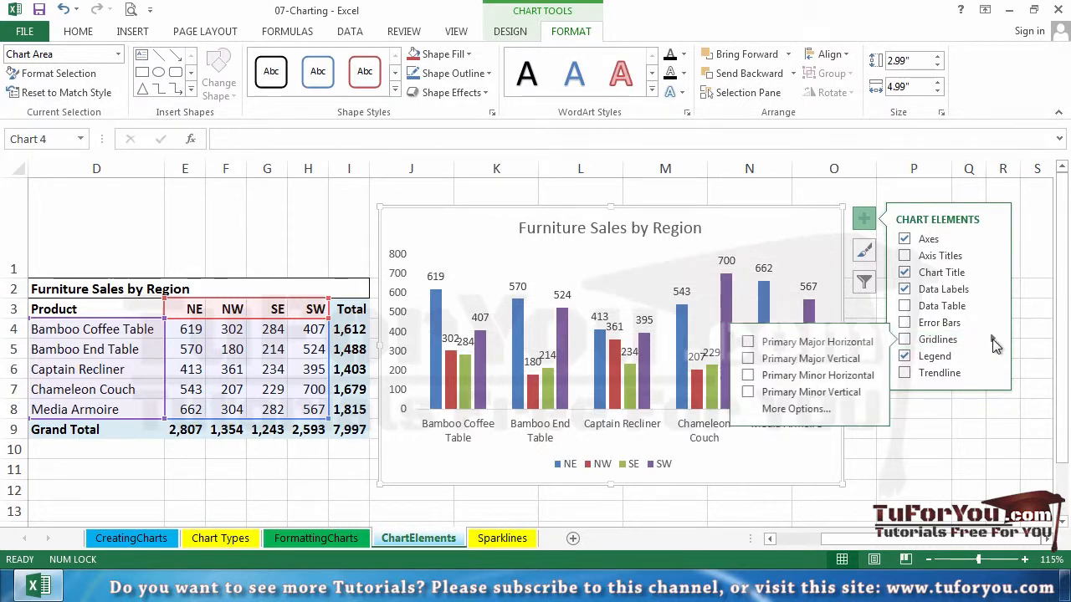
click(841, 344)
click(839, 344)
click(833, 359)
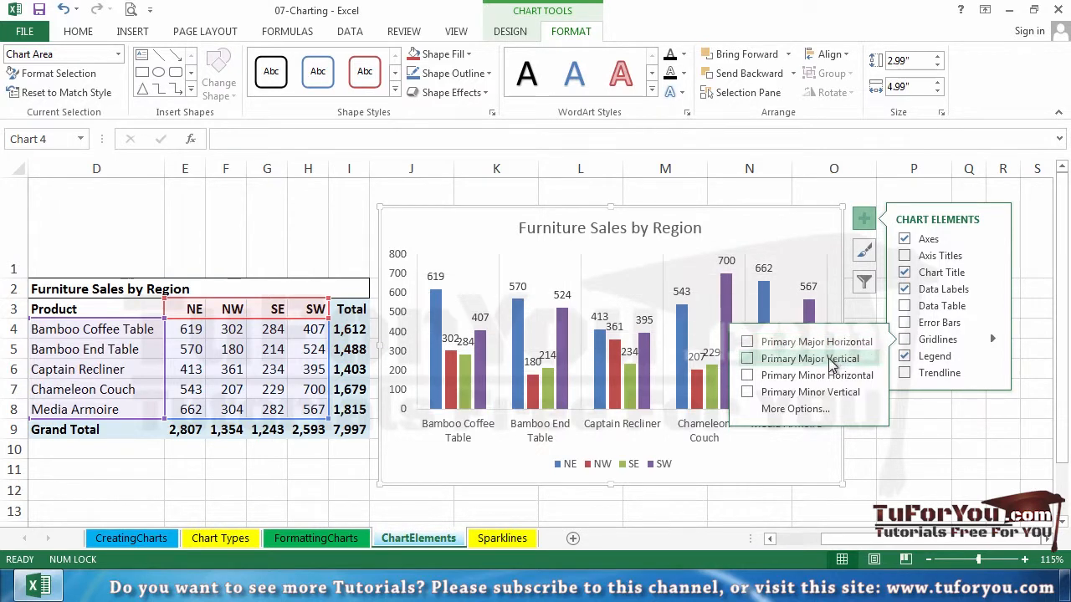
click(826, 375)
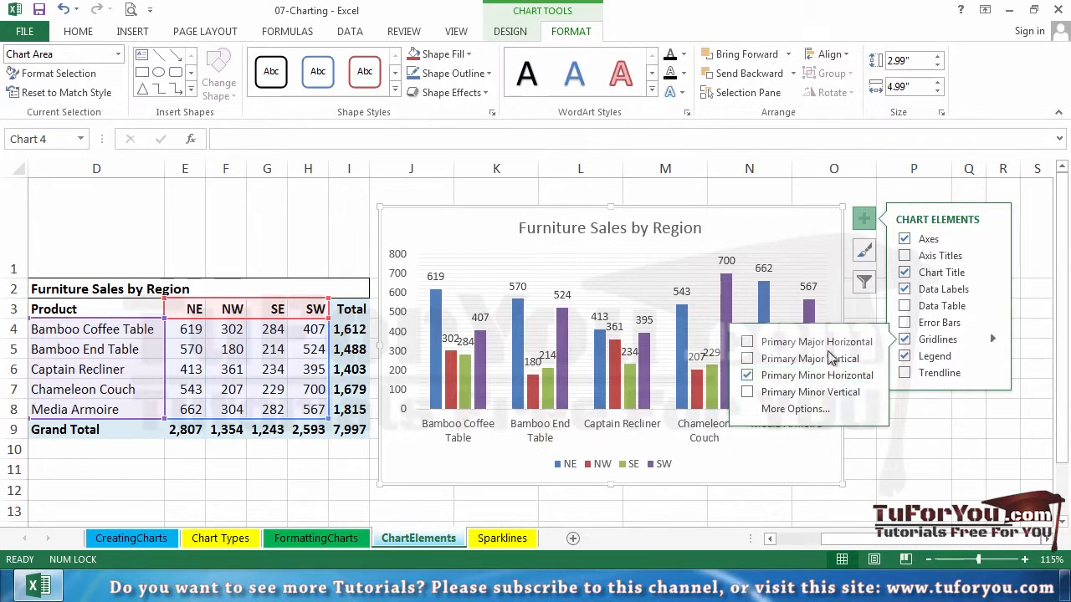
click(833, 343)
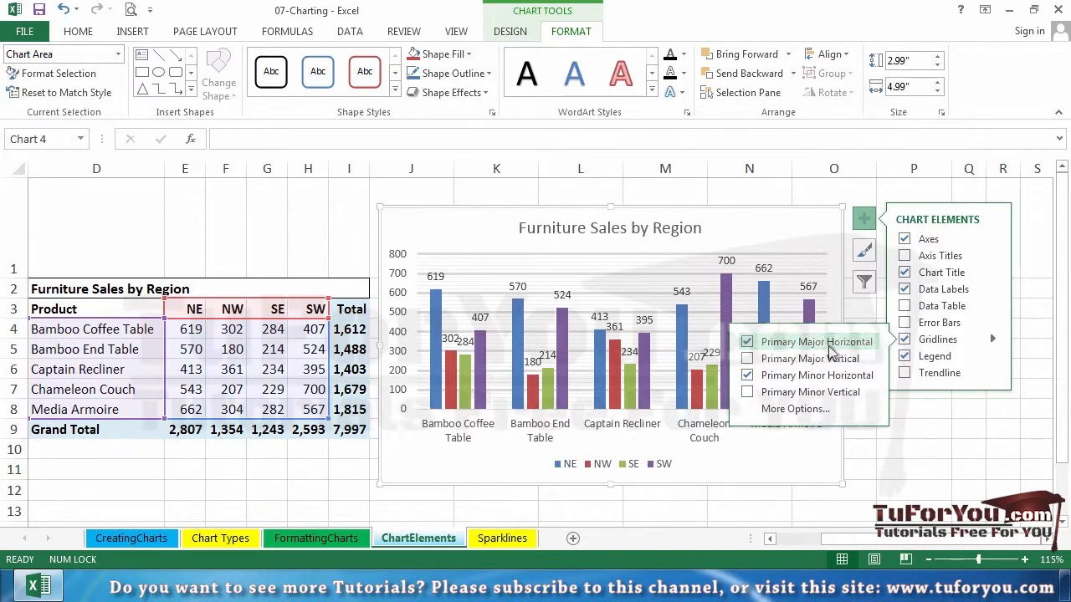
- Remove the chart's Primary Minor Horizontal gridlines, and switch the remaining gridlines off and back on
click(790, 378)
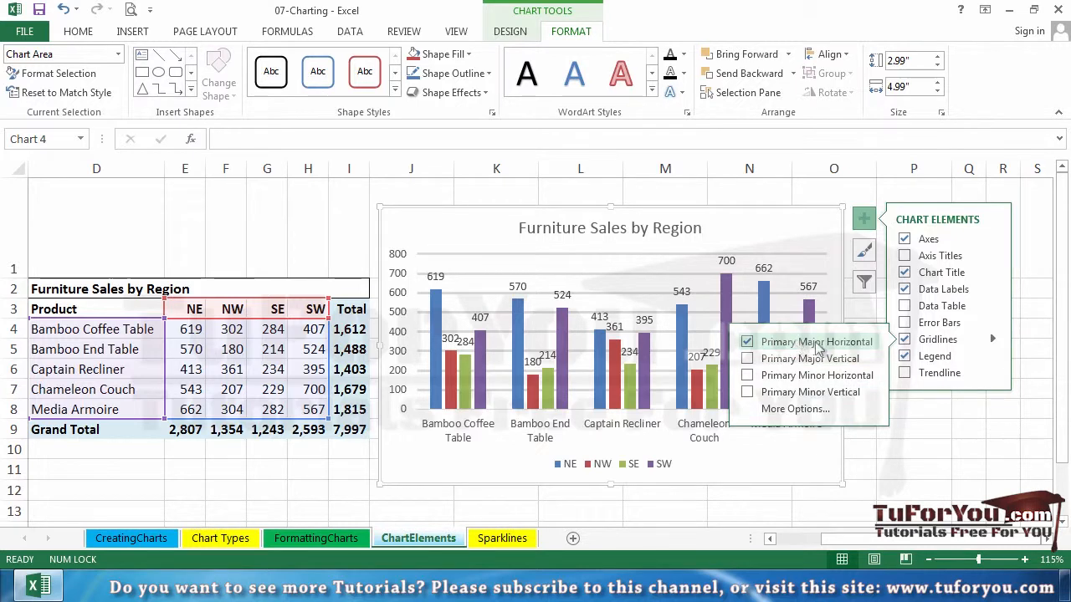
click(926, 341)
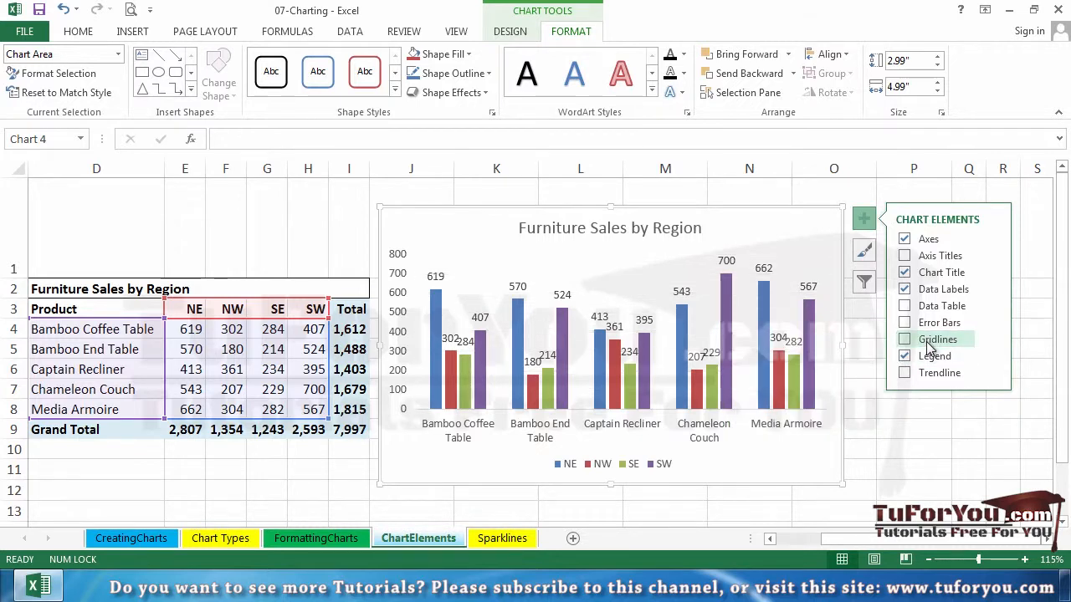
click(925, 341)
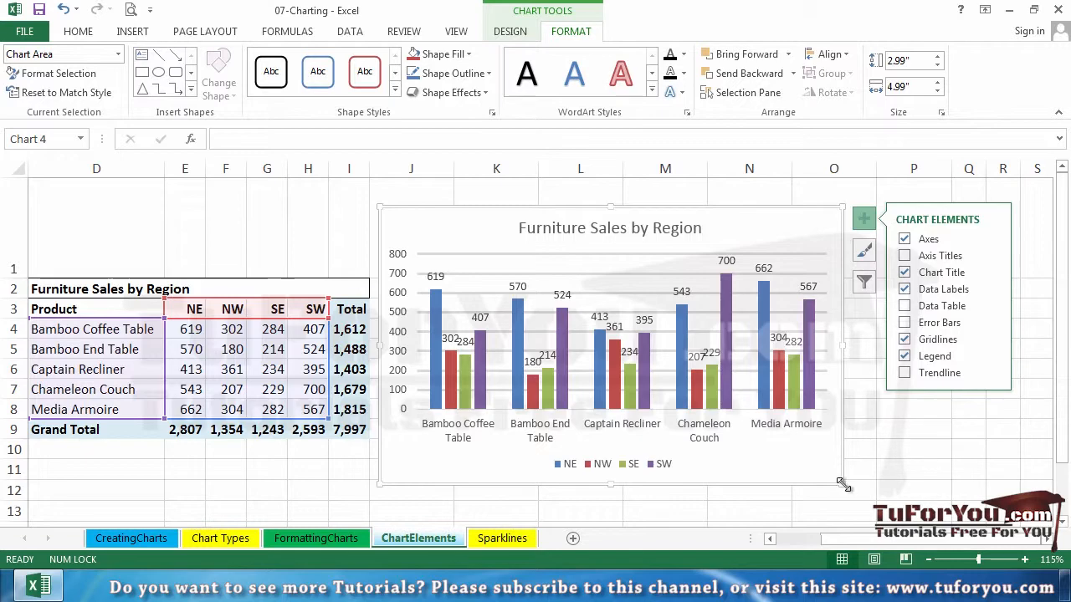
- Enlarge the furniture sales chart to about 3.69" high and 5.18" wide
drag(843, 485, 878, 456)
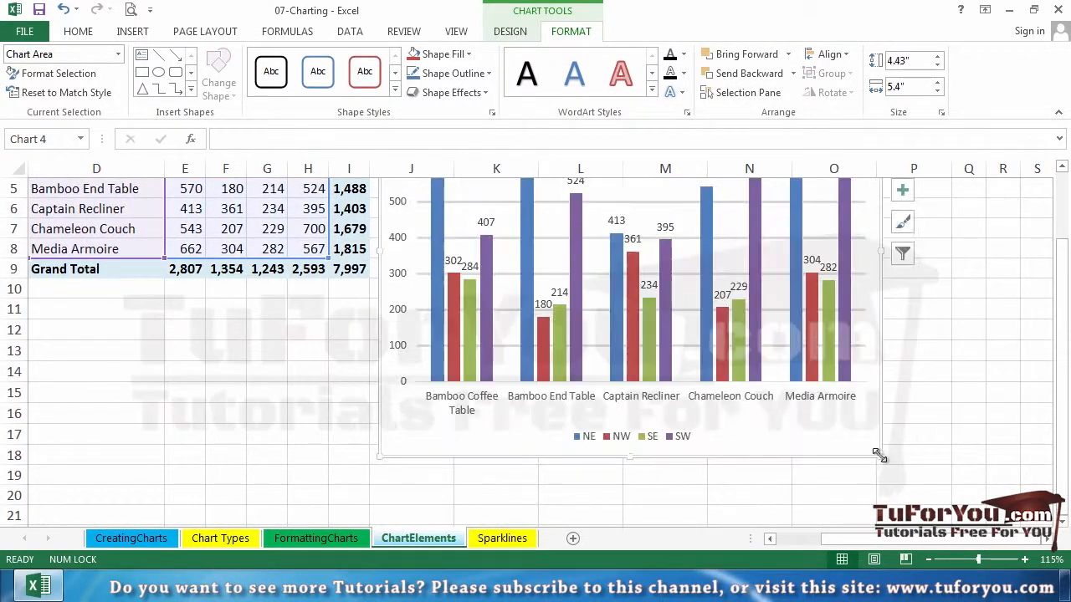
scroll(879, 455, up, 2)
scroll(879, 487, down, 2)
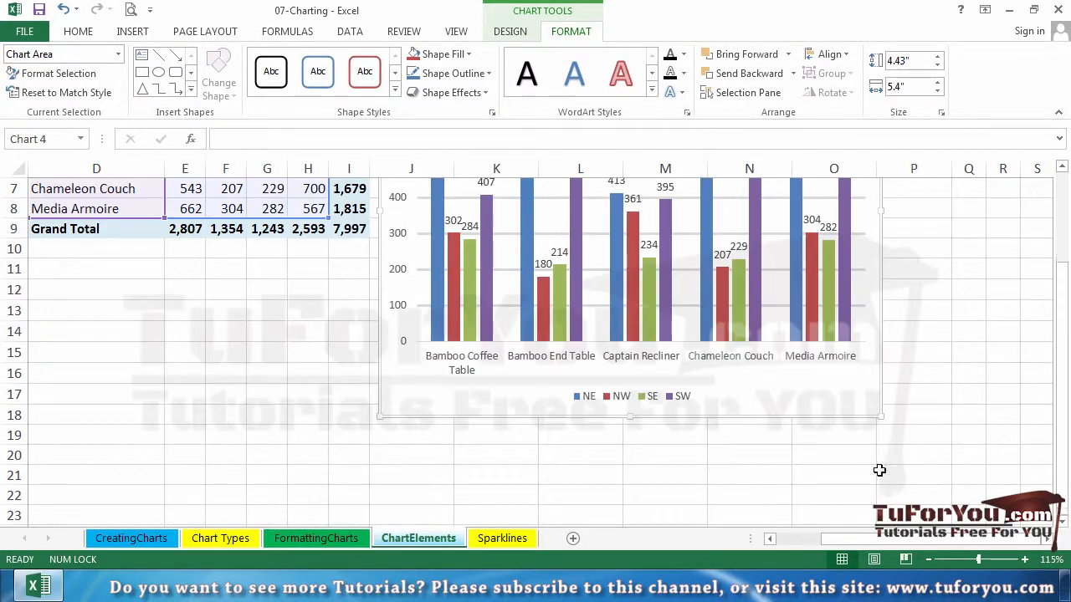
drag(881, 415, 860, 349)
scroll(860, 349, up, 2)
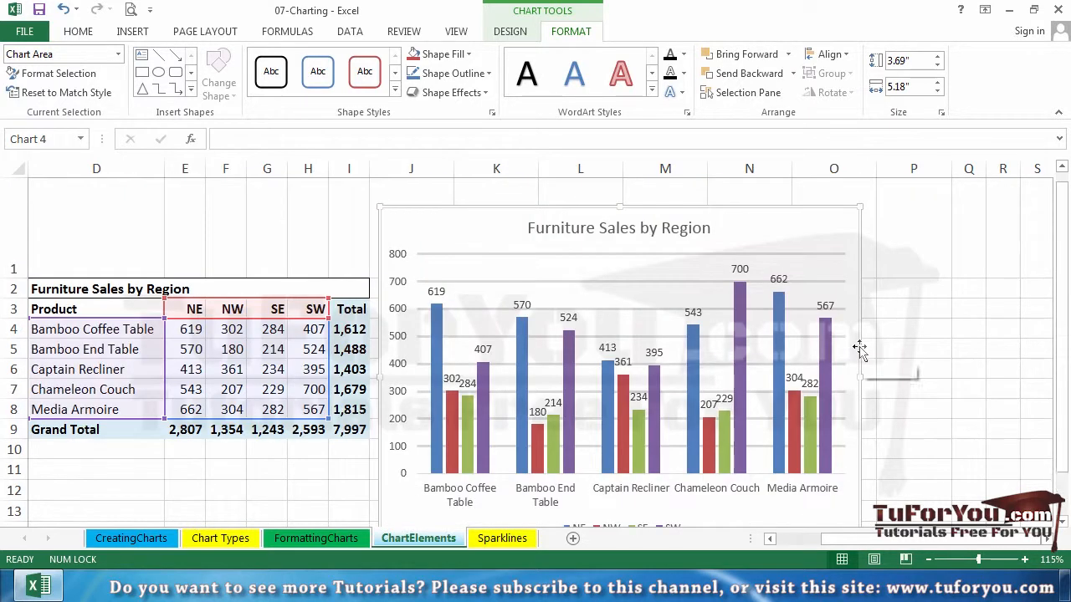
- Review the label content and position options for the SW series data labels and close the formatting pane
right_click(740, 269)
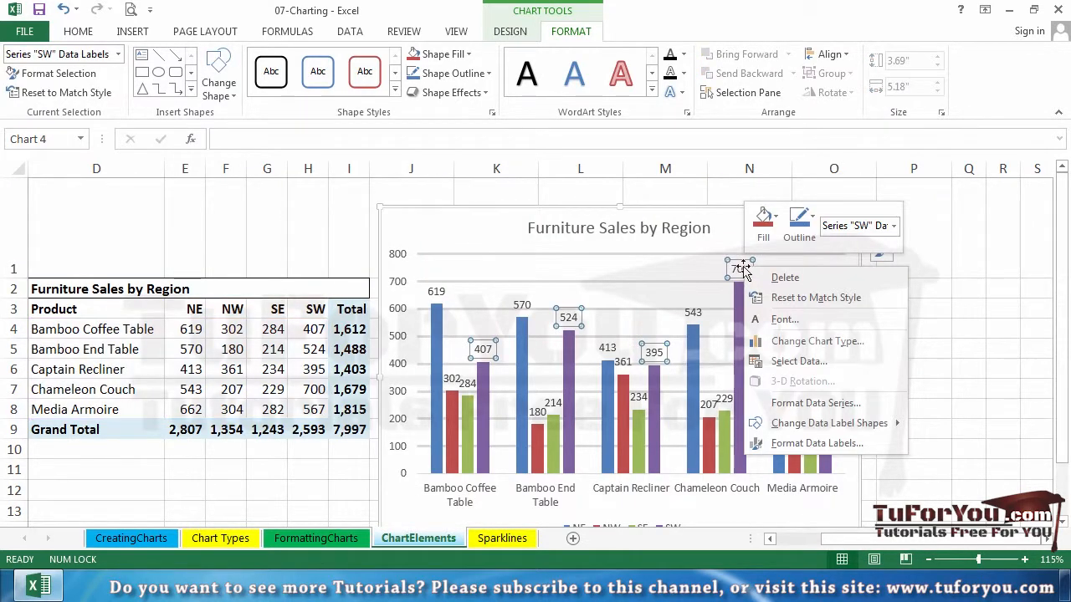
click(859, 446)
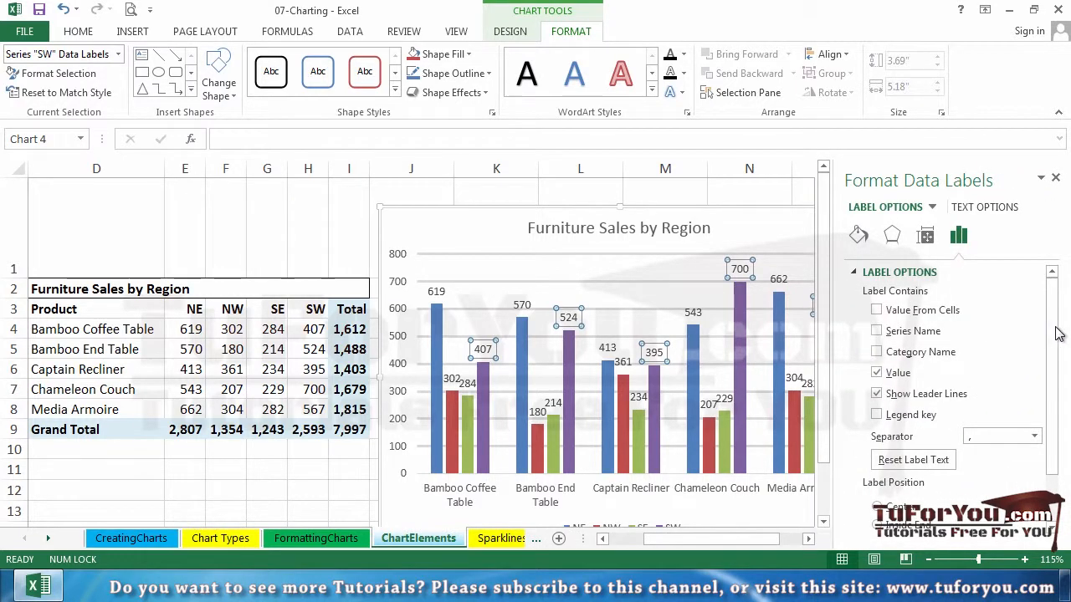
drag(1051, 335, 1042, 439)
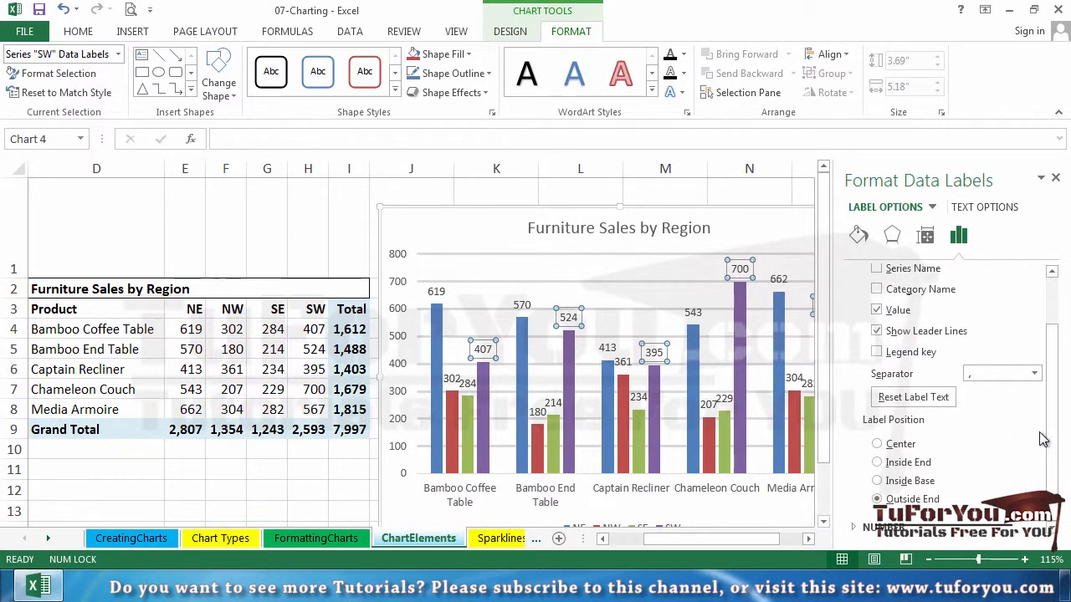
drag(1044, 370, 1042, 309)
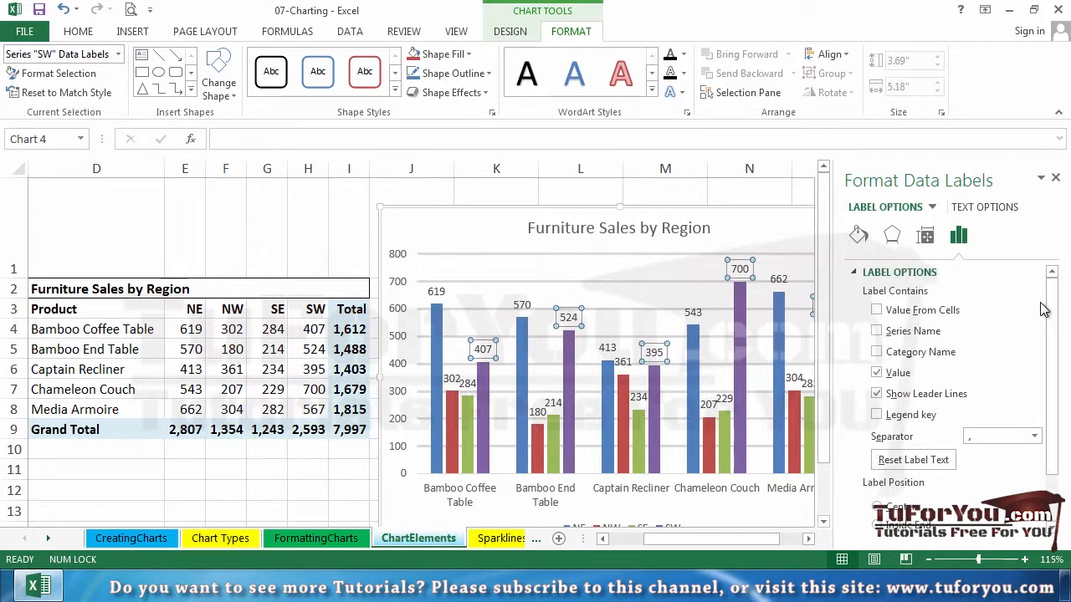
click(1054, 181)
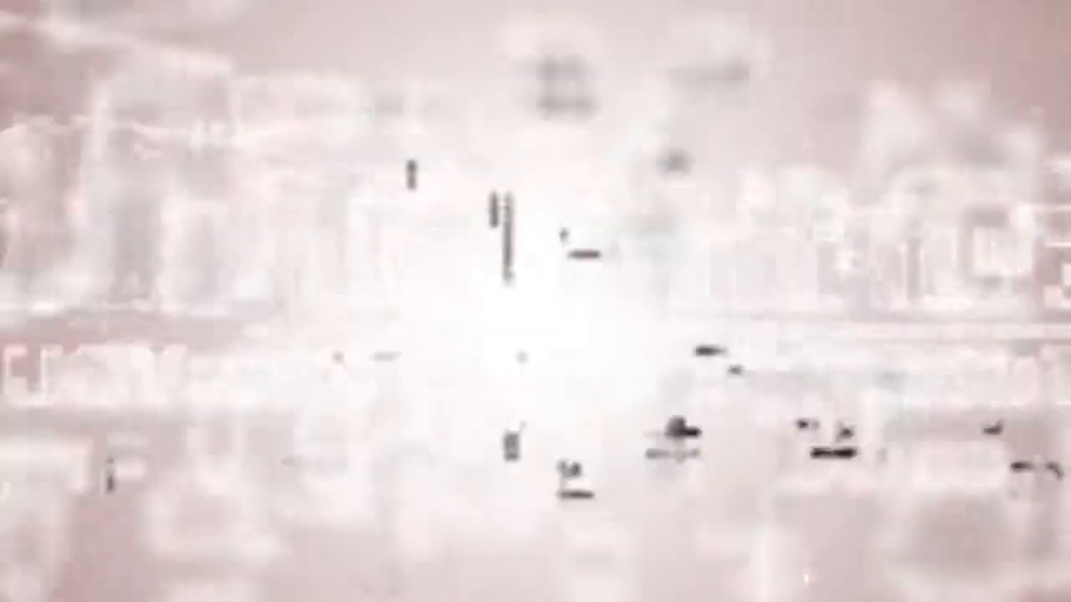